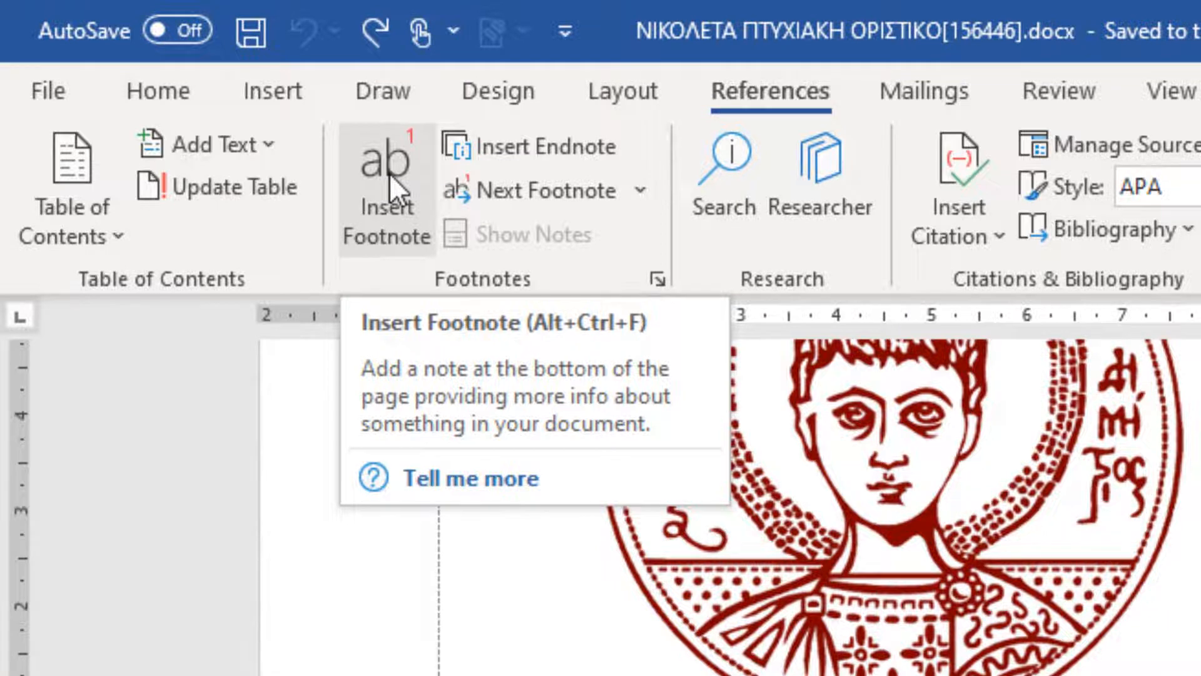
Insert a footnote after "Αριστοτέλειο Πανεπιστήμιο Θεσσαλονίκης" with the text "Aristotelis University".
left_click(390, 173)
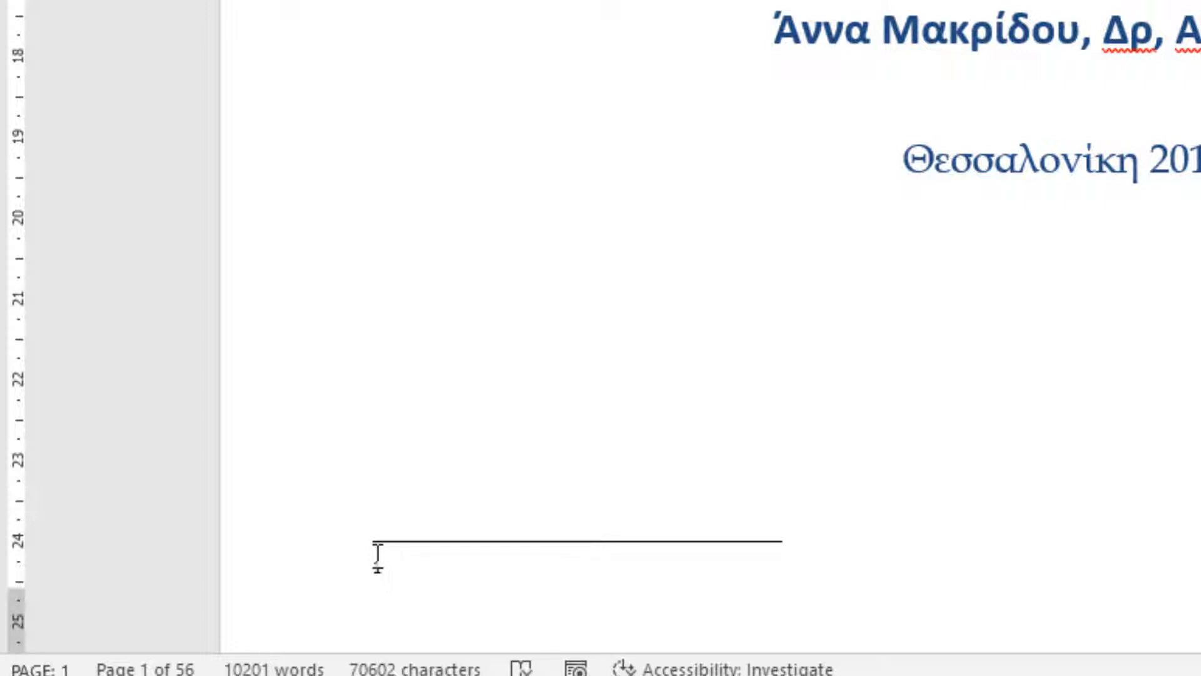
type("Aris")
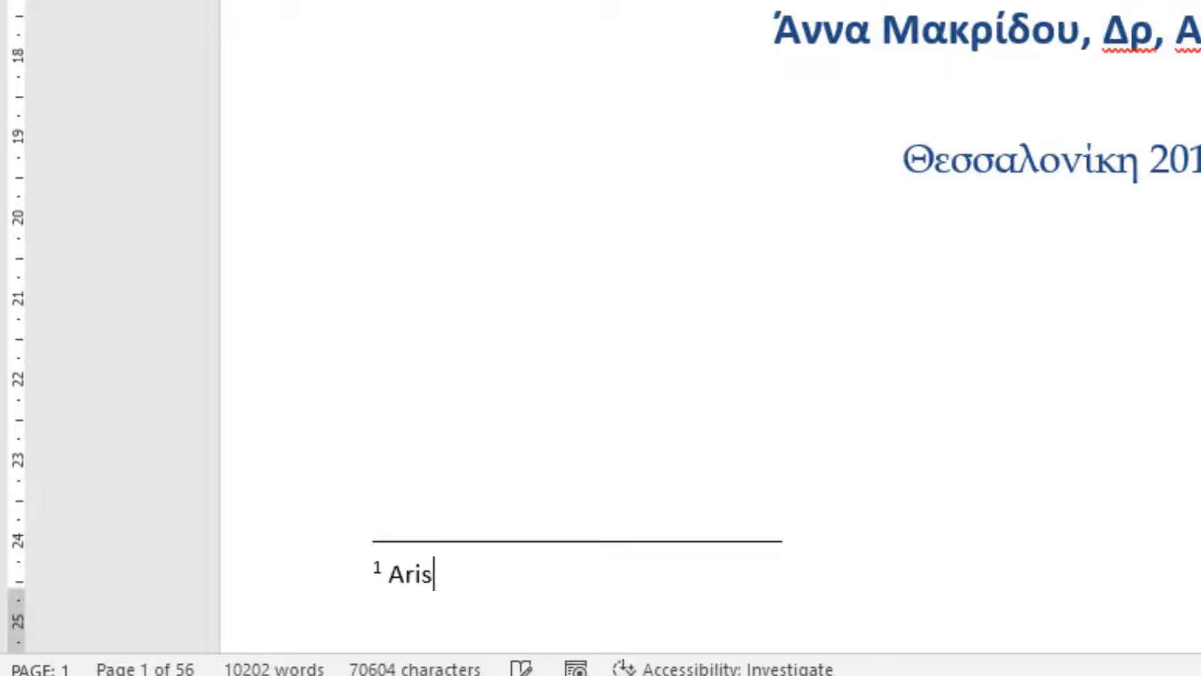
type("toteli")
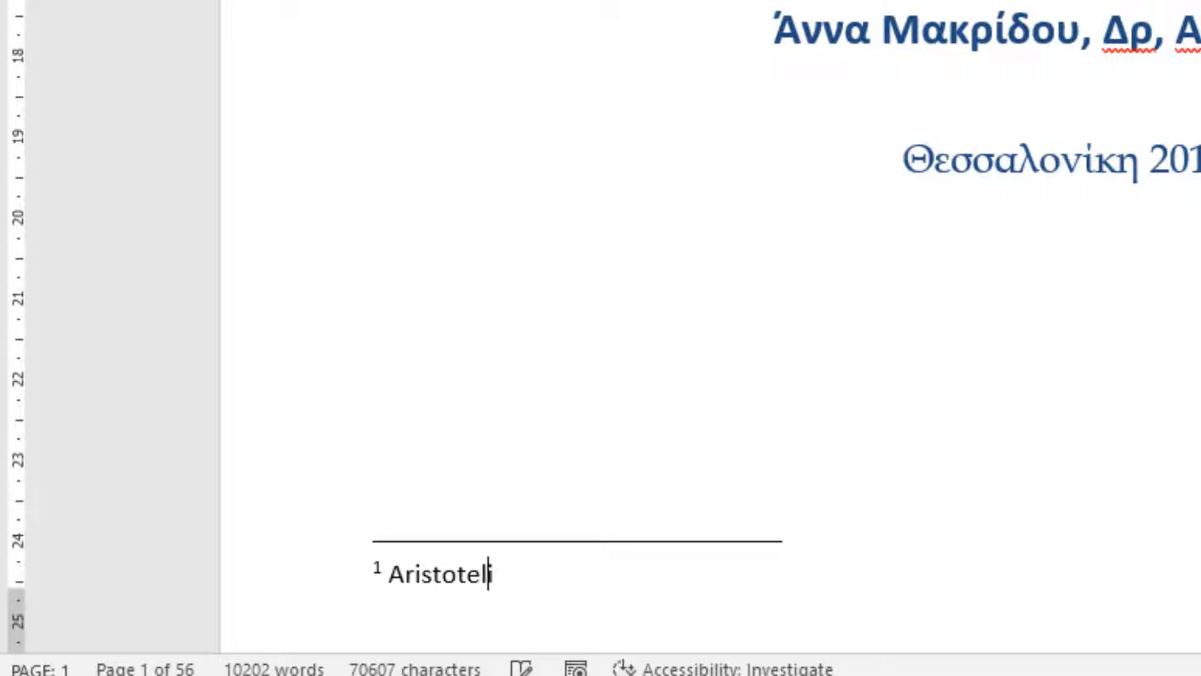
type("s Univers")
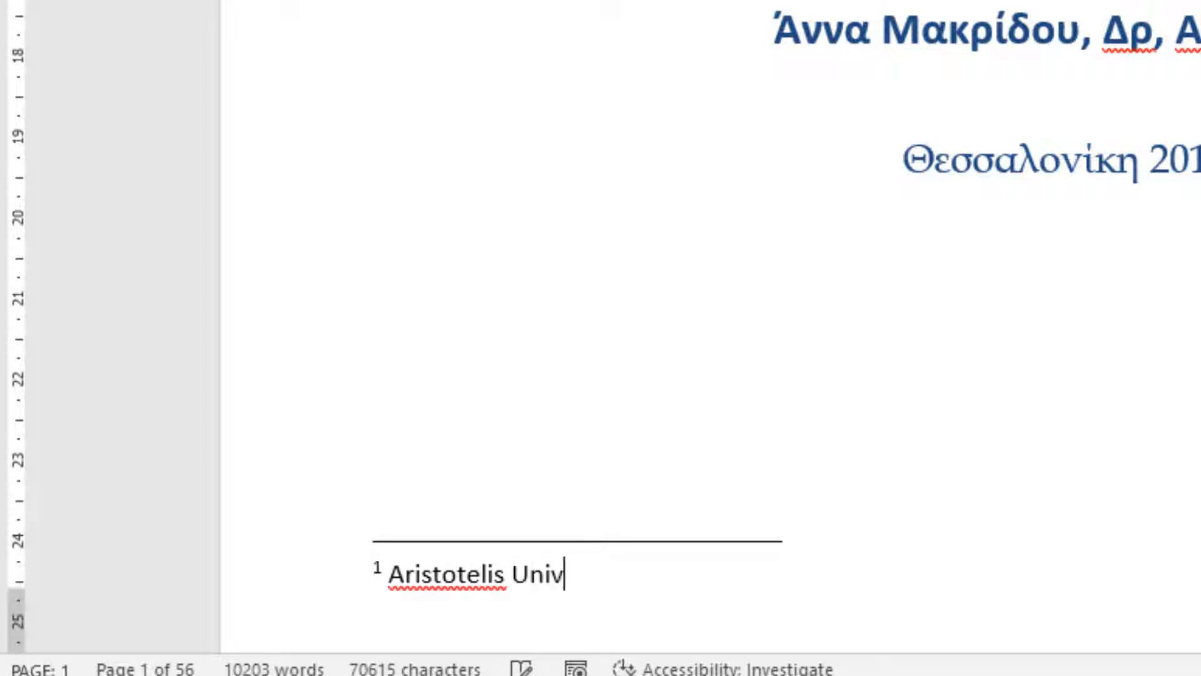
type("ity")
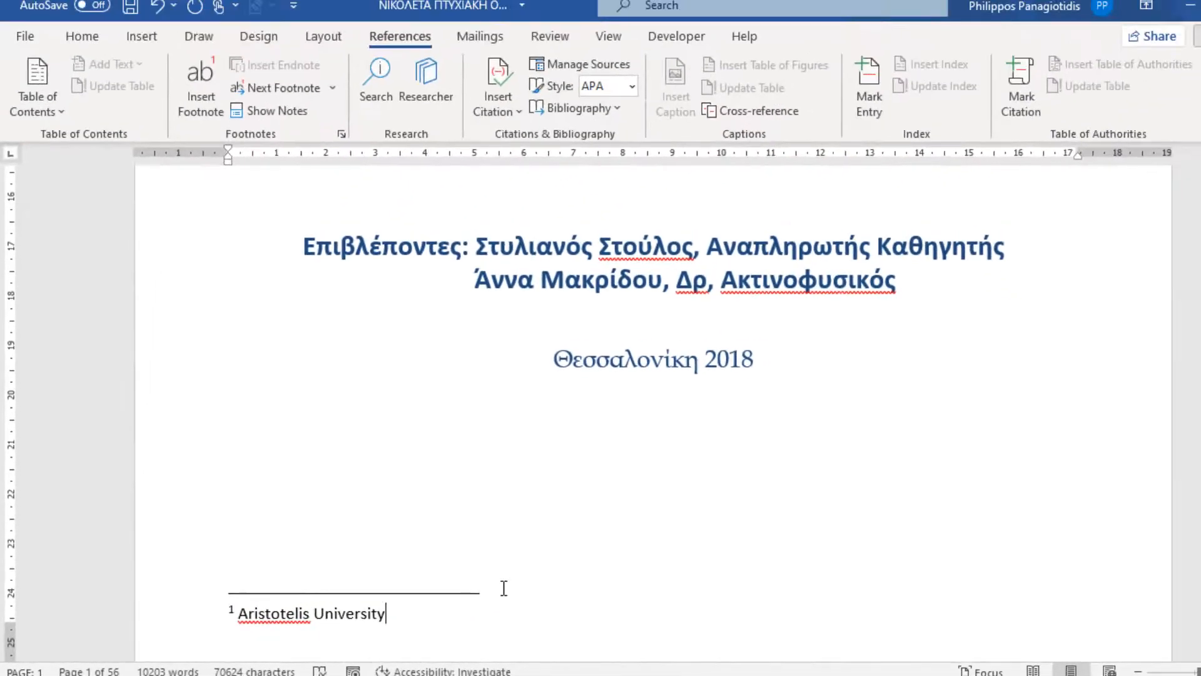
Insert a footnote right after the word "Θεαγένειο" in the hospital's name with the text "Thessaloniki".
scroll(504, 588, "up", 6)
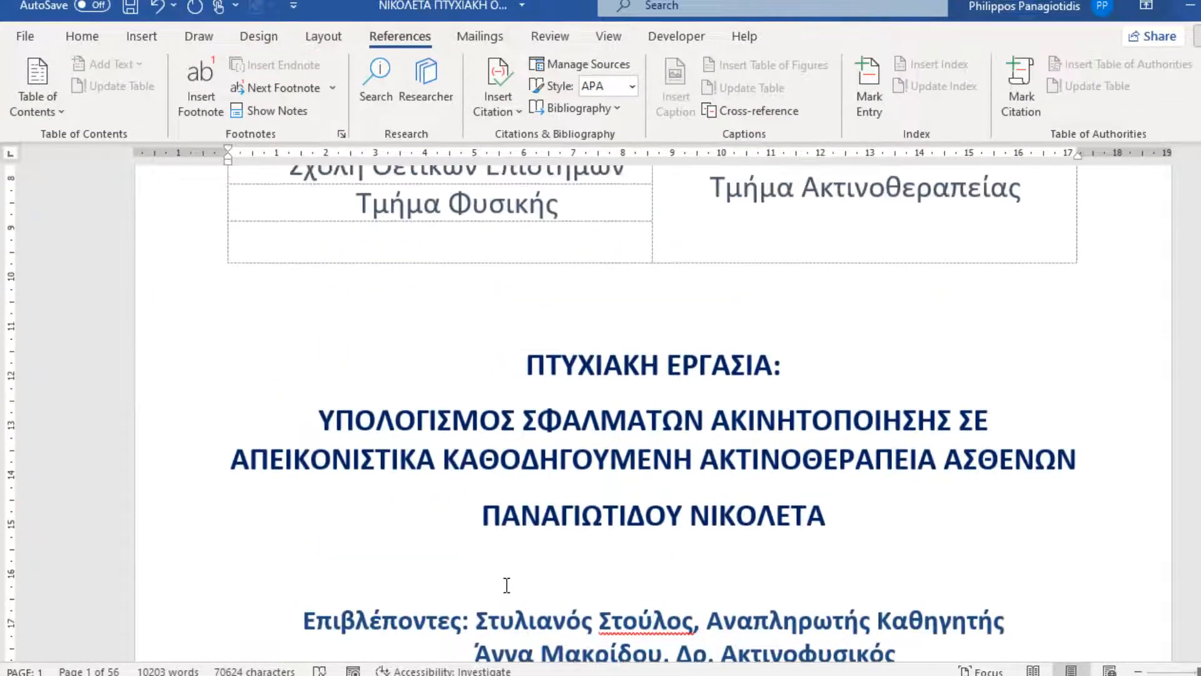
scroll(525, 577, "up", 4)
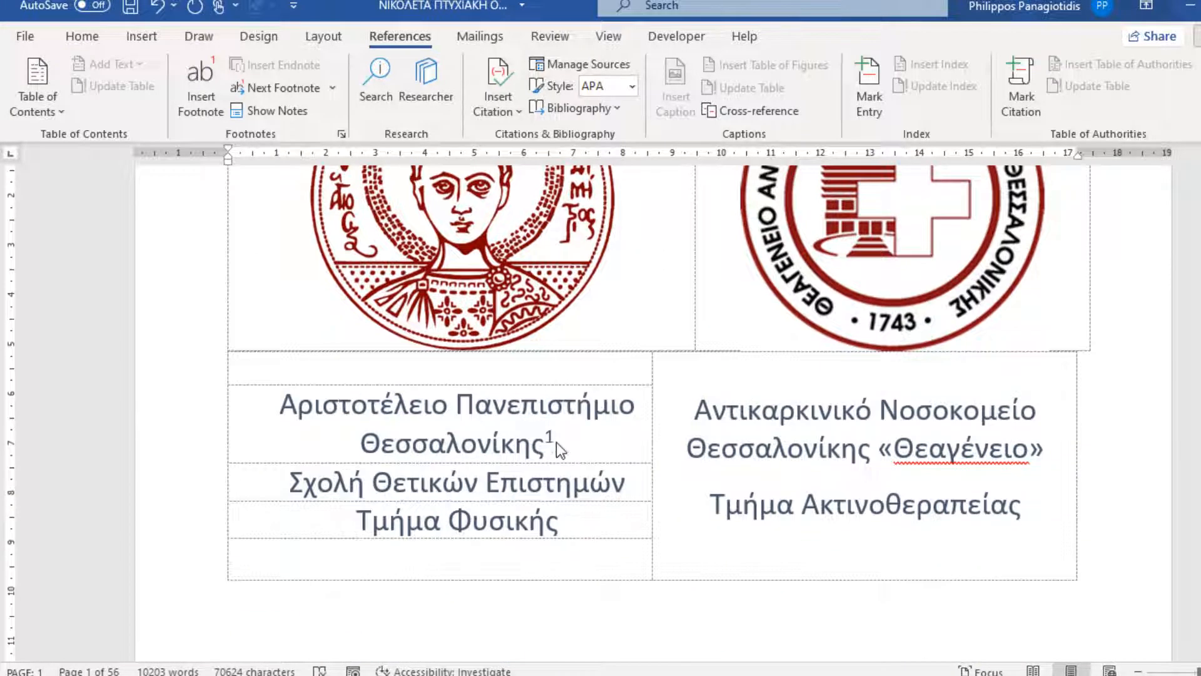
mouse_move(554, 437)
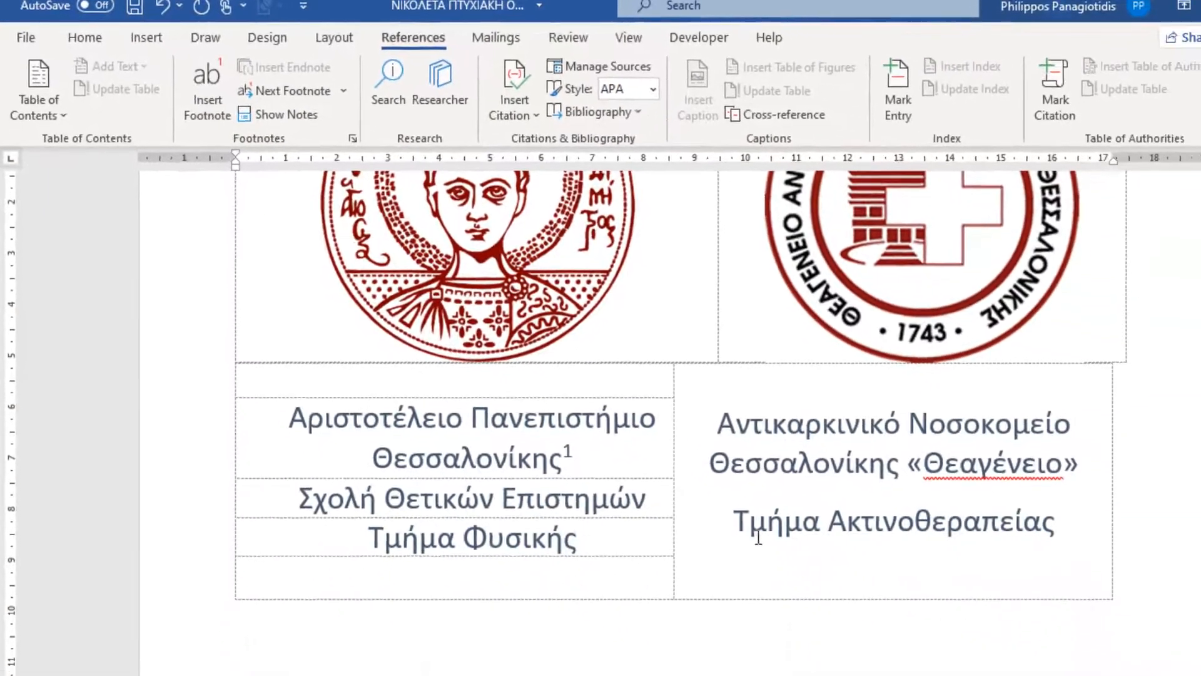
double_click(995, 464)
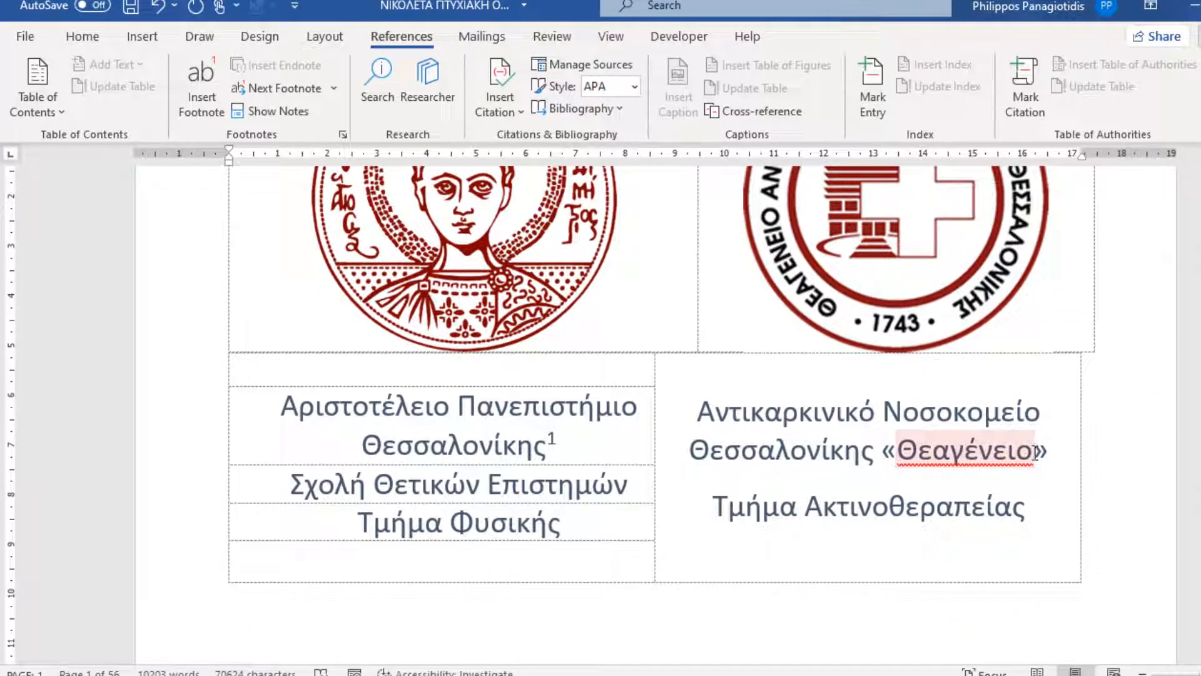
left_click(1027, 483)
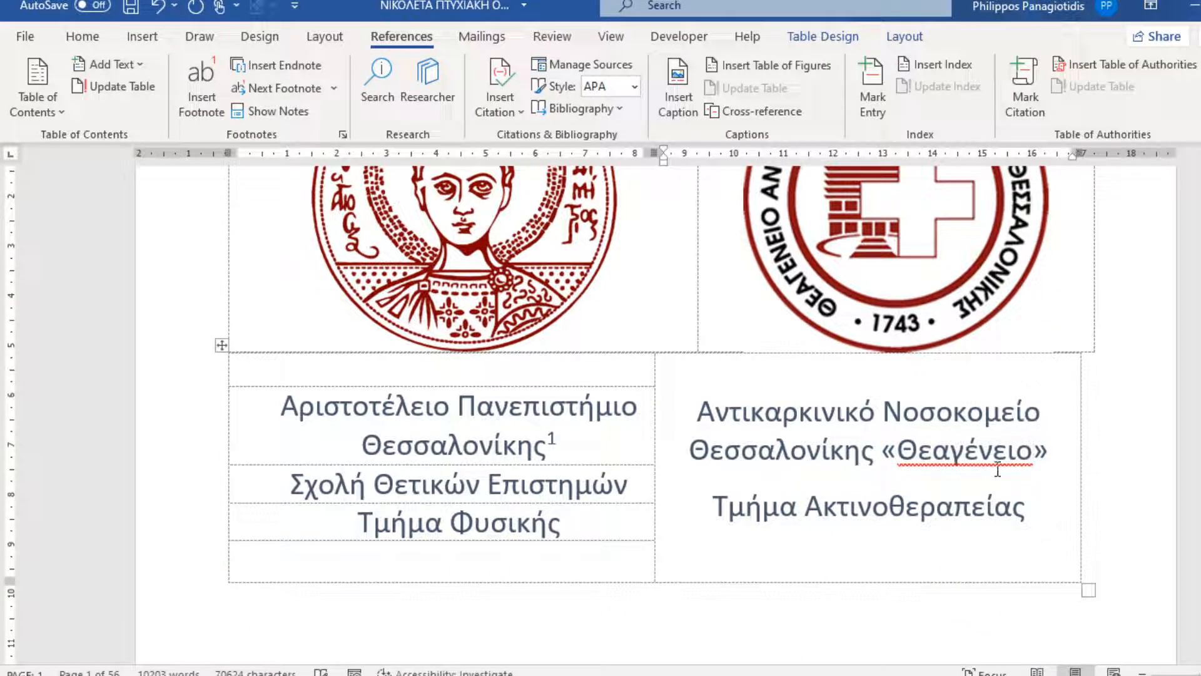
left_click(214, 86)
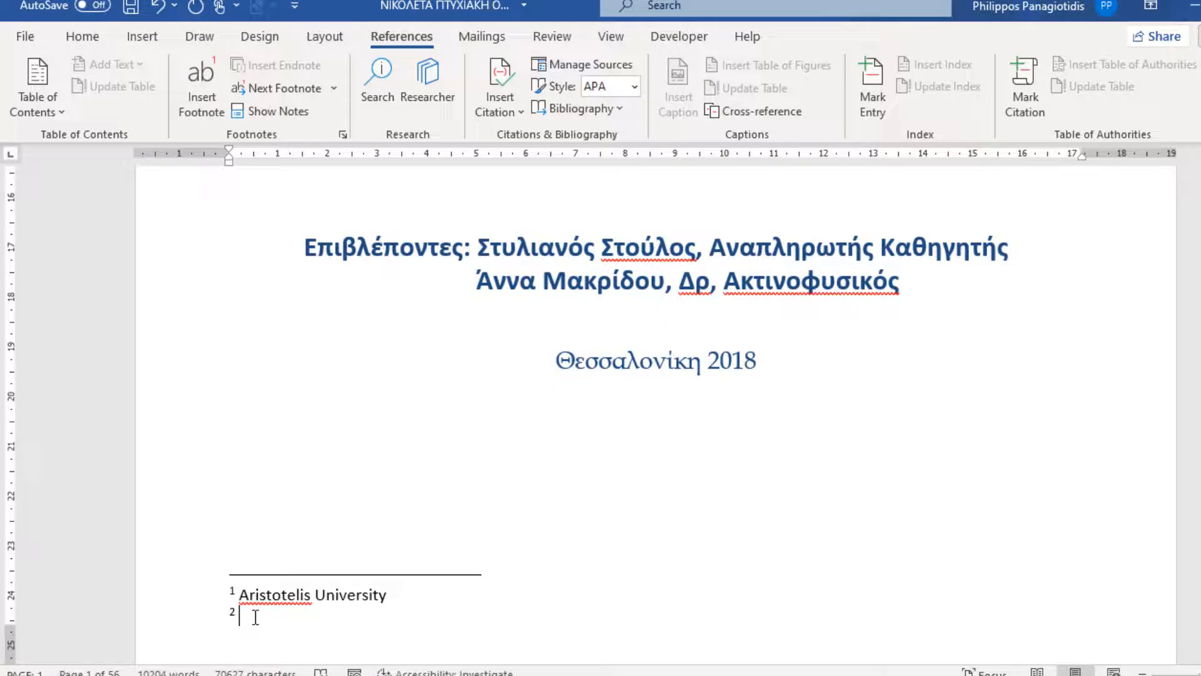
type("T")
type("hessa")
type("loni")
type("ki")
Jump to the next footnote in the document and return to the previous footnote.
scroll(357, 497, "down", 4)
scroll(701, 424, "up", 6)
scroll(701, 423, "up", 7)
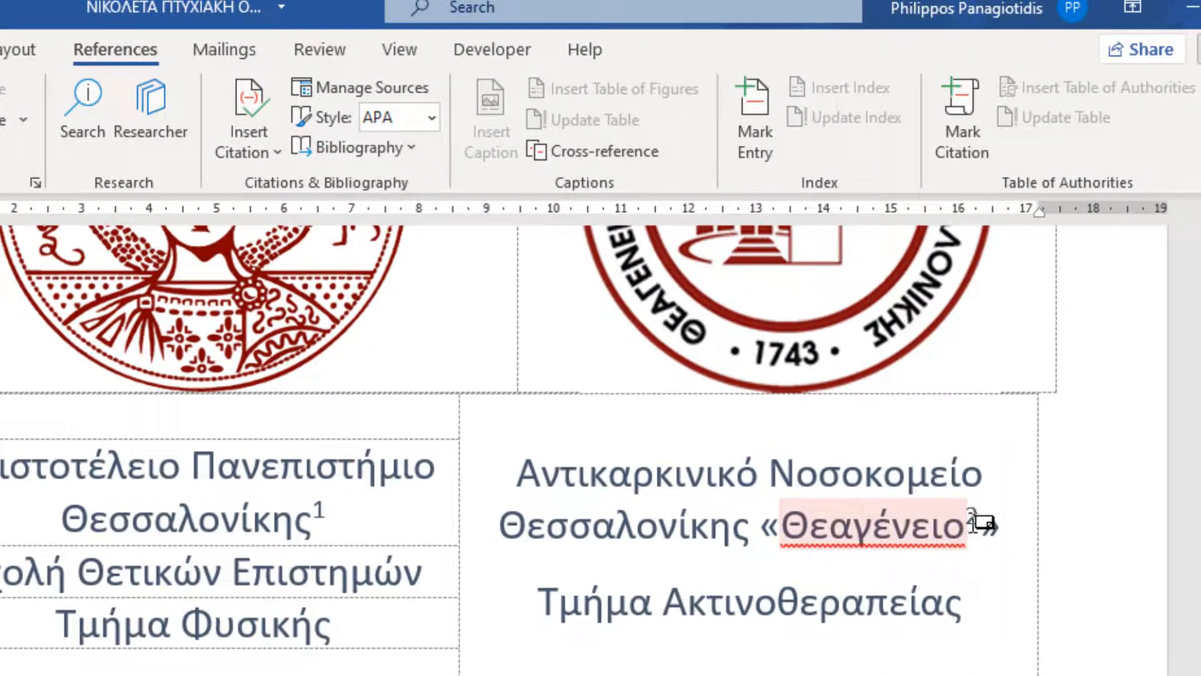
mouse_move(1041, 383)
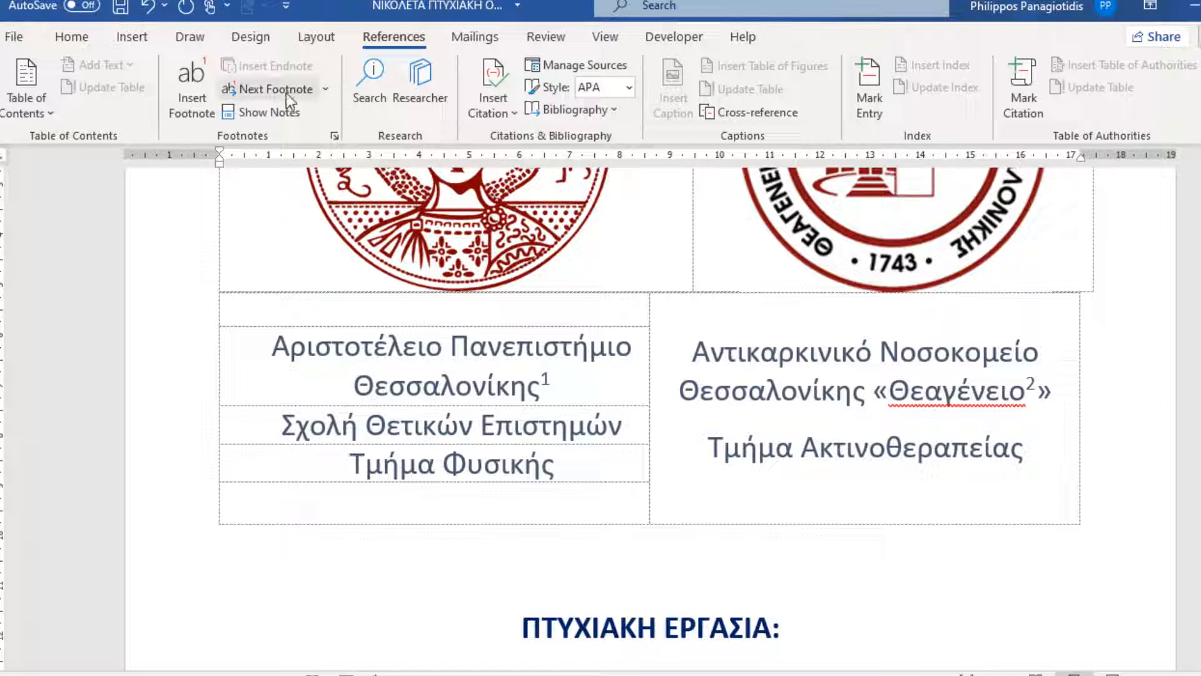
left_click(326, 92)
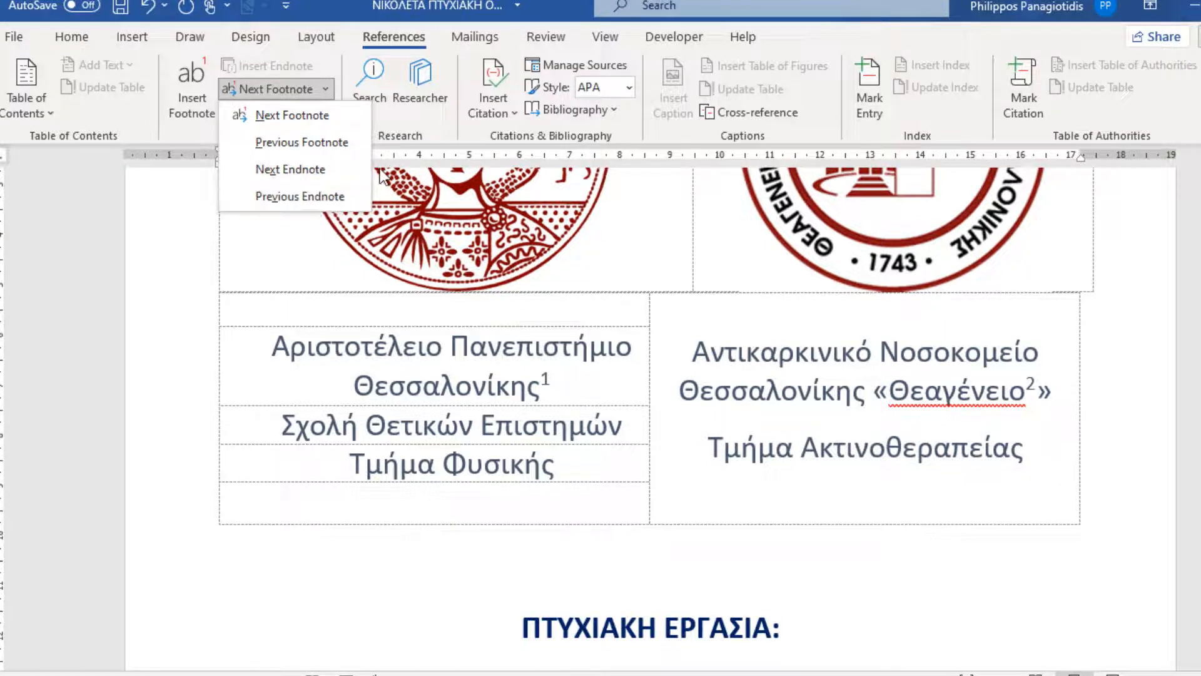
left_click(328, 69)
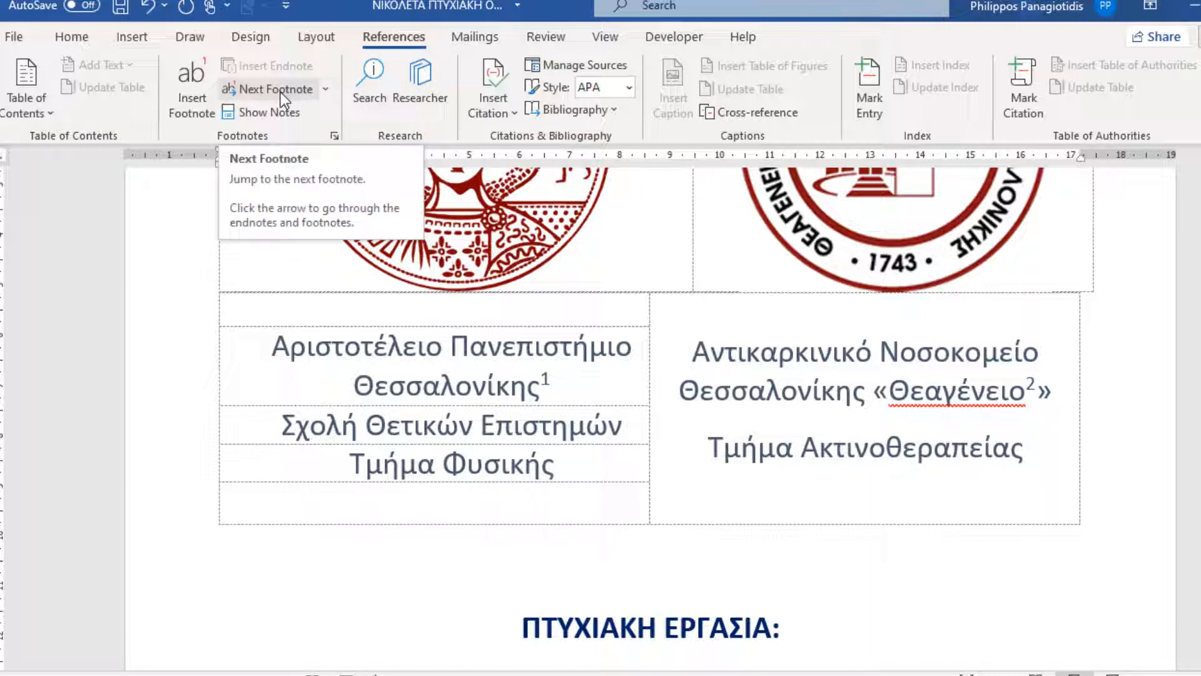
left_click(280, 92)
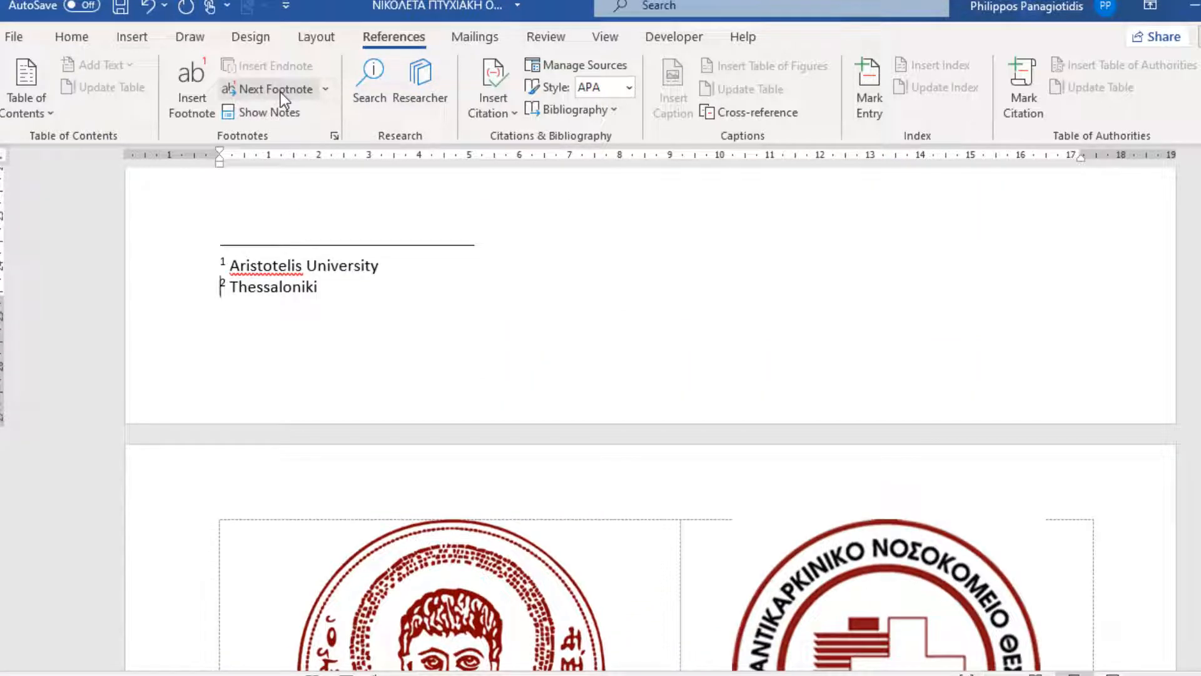
left_click(324, 89)
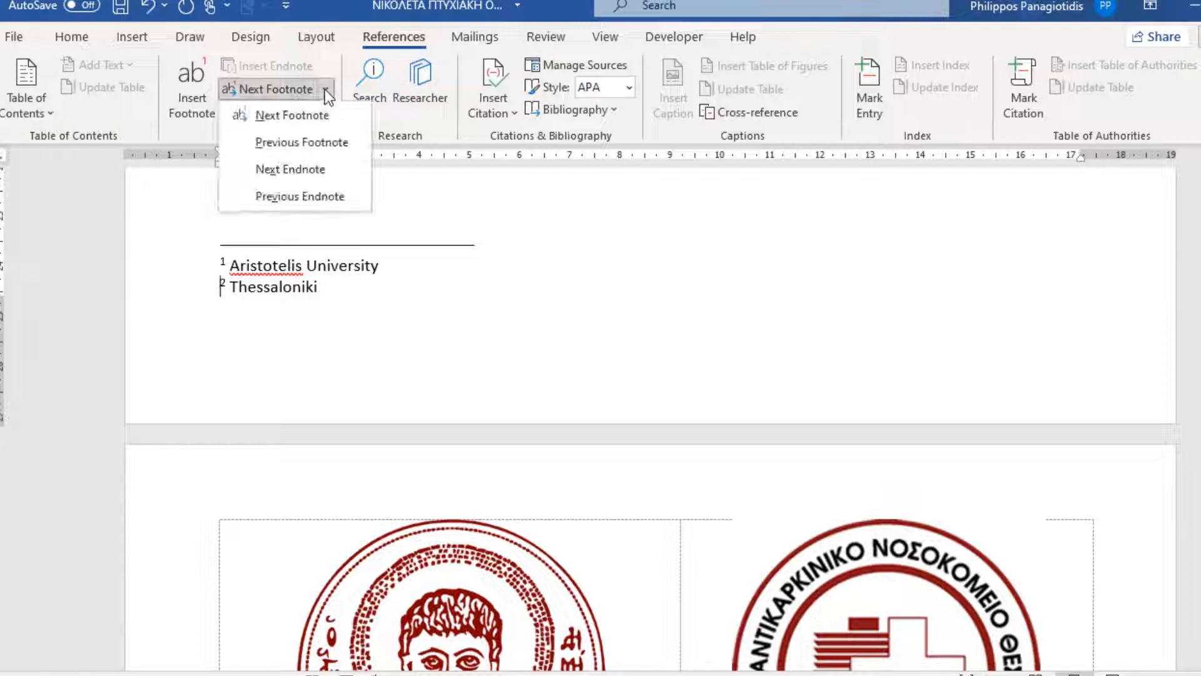
left_click(324, 140)
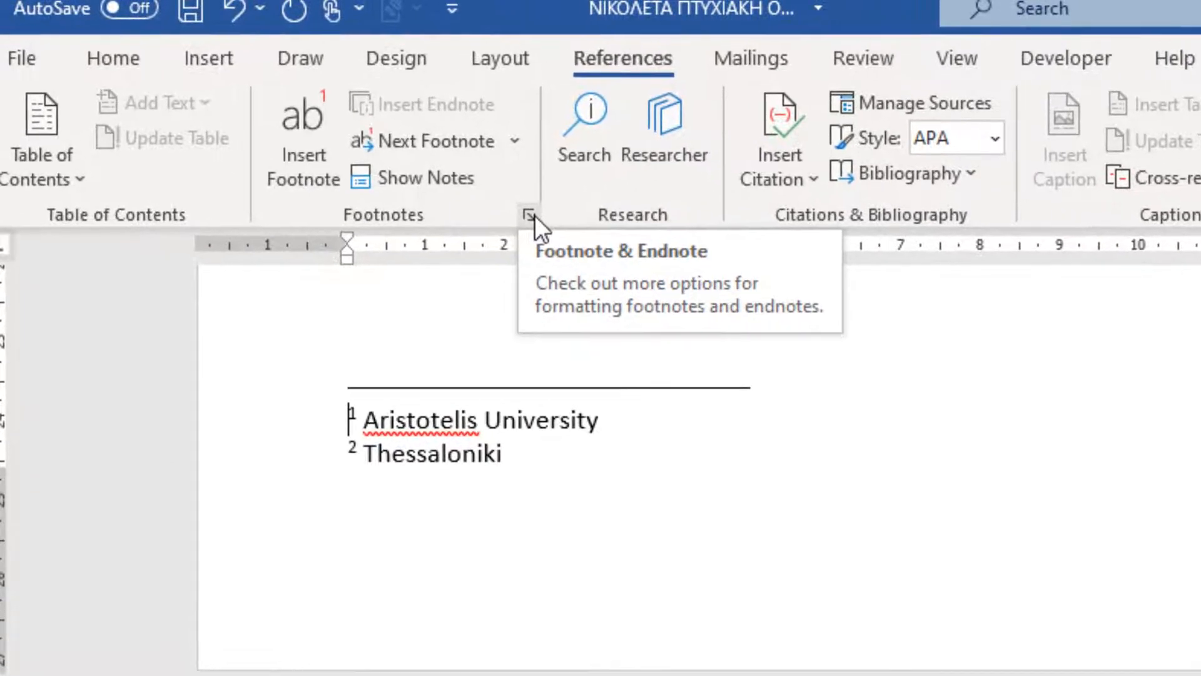
Examine the footnote location, columns, number format, numbering and apply-to options in the Footnote and Endnote settings, leaving them without applying changes.
left_click(532, 215)
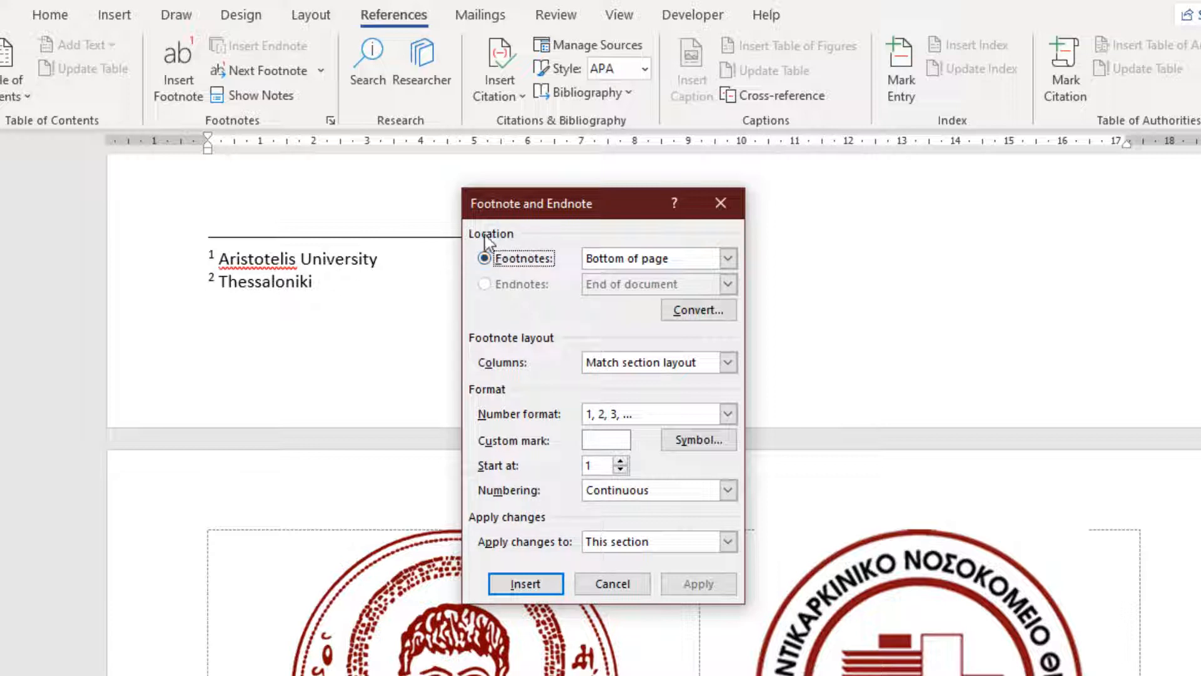
left_click(728, 258)
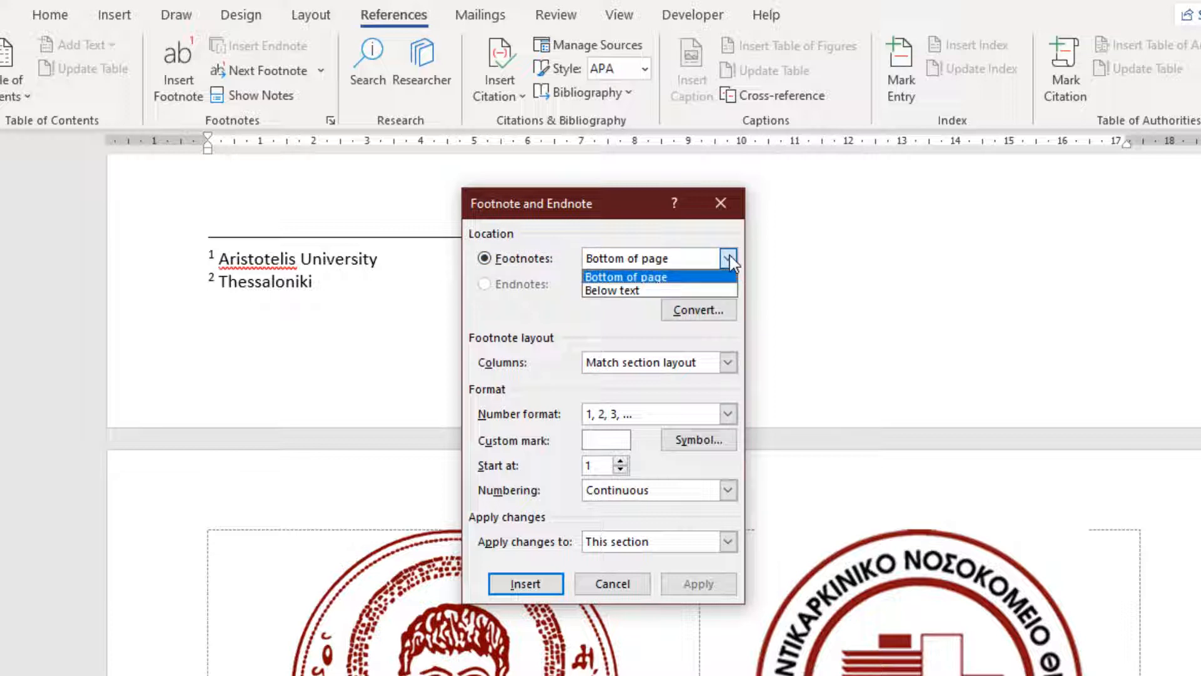
left_click(521, 301)
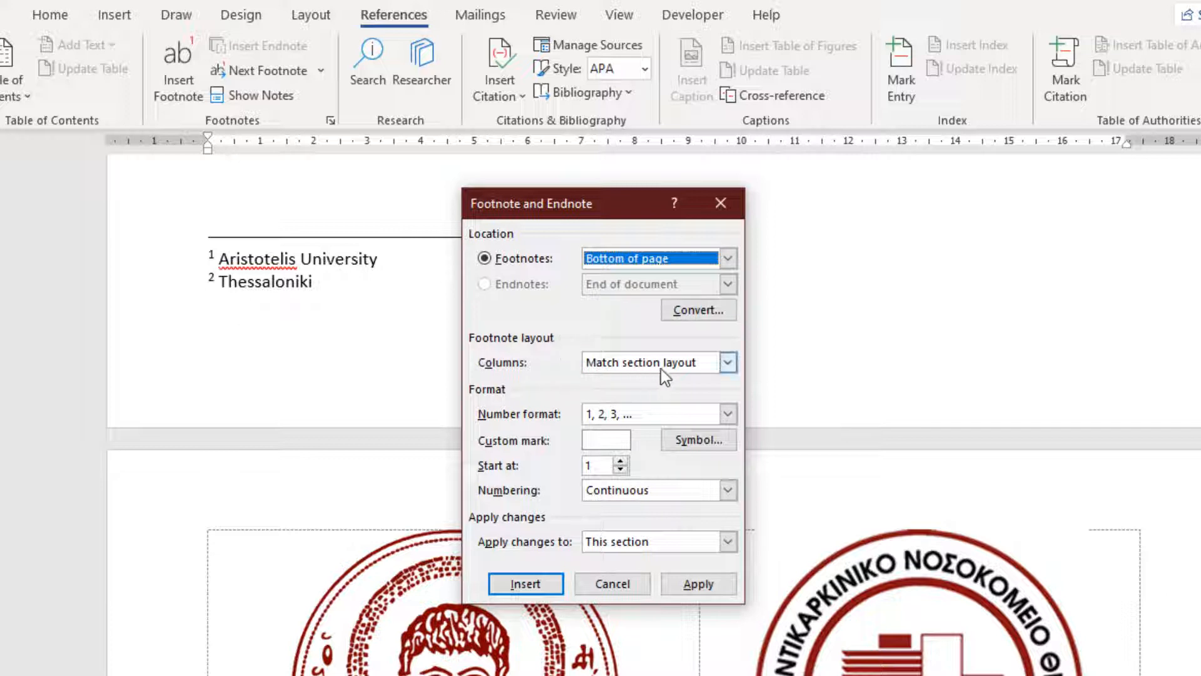
left_click(728, 364)
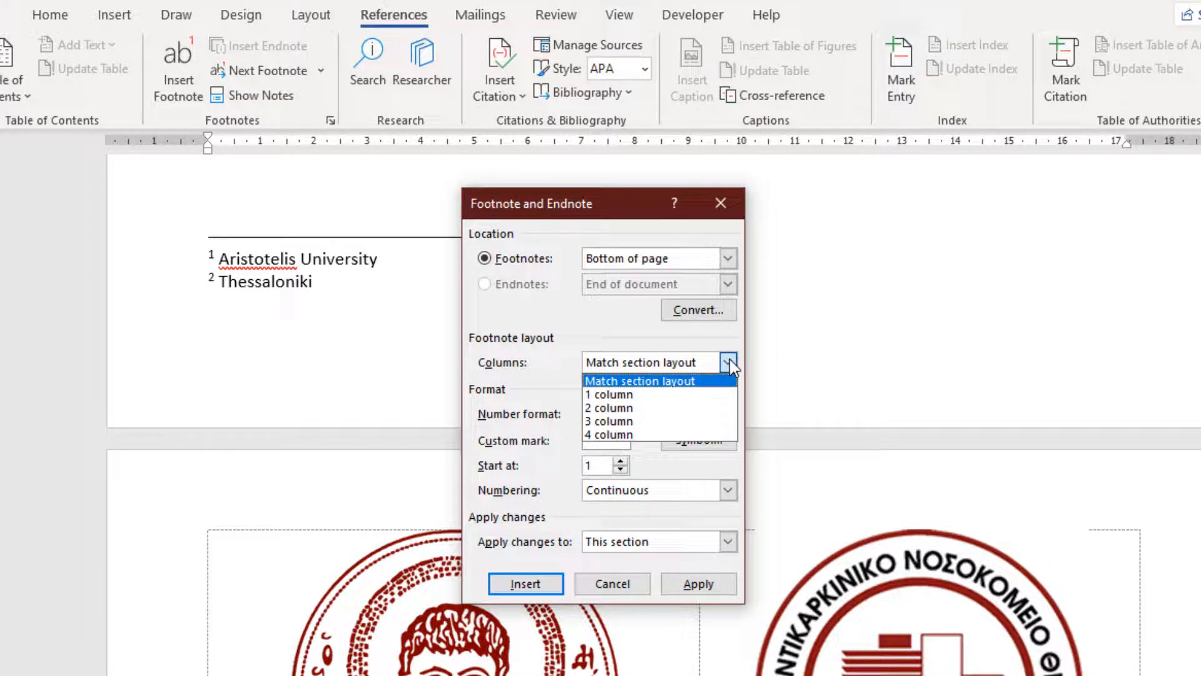
left_click(545, 304)
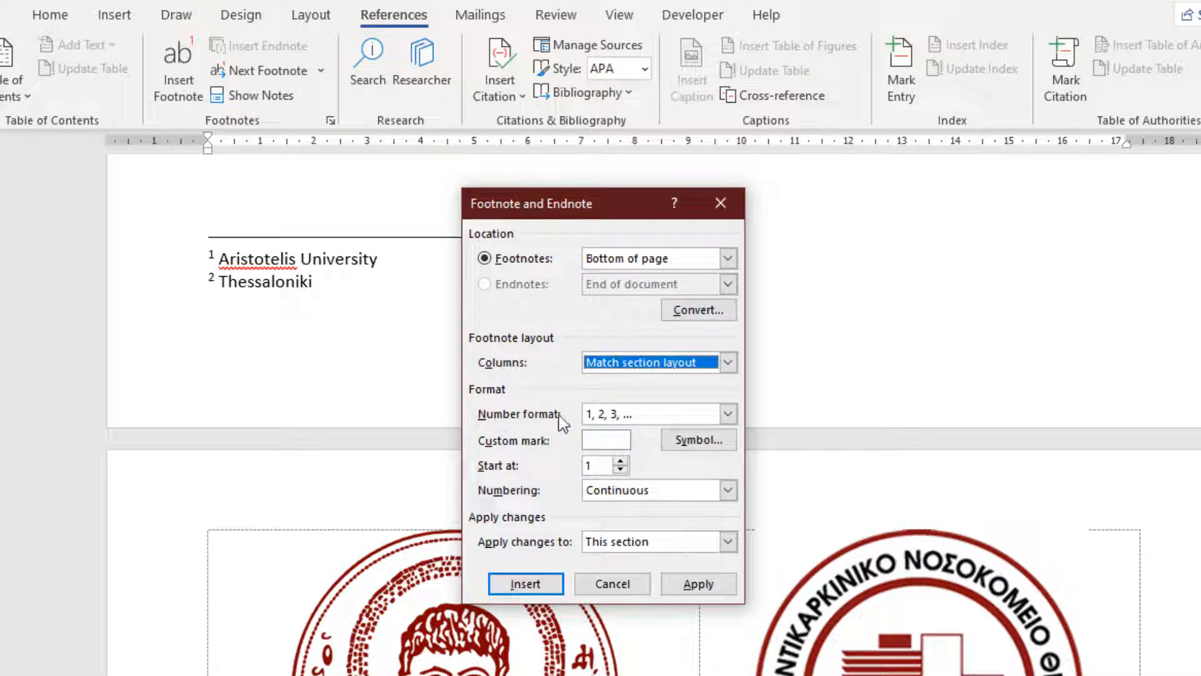
left_click(727, 414)
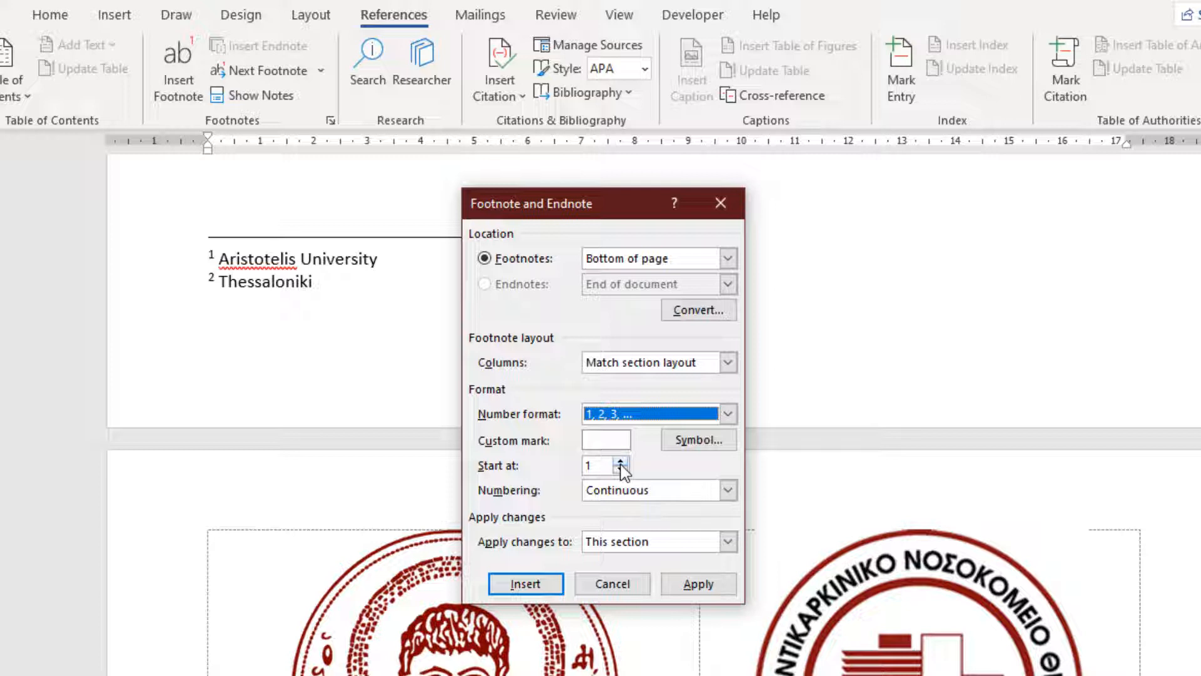
left_click(670, 493)
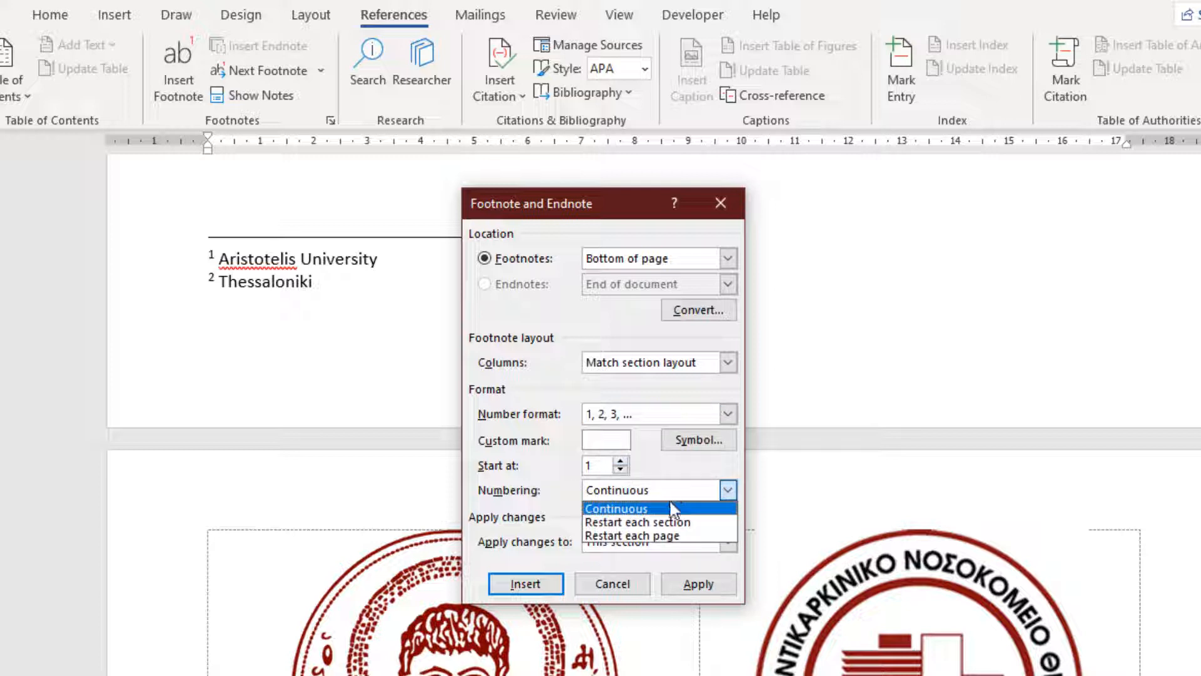
left_click(532, 475)
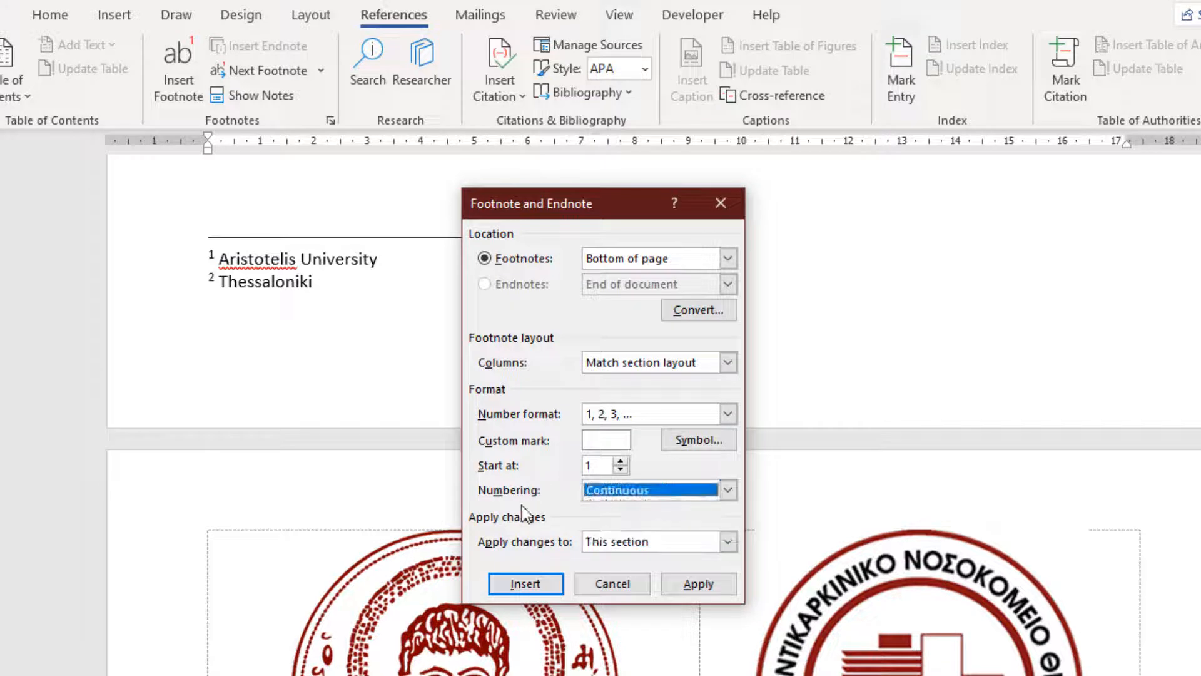
left_click(651, 546)
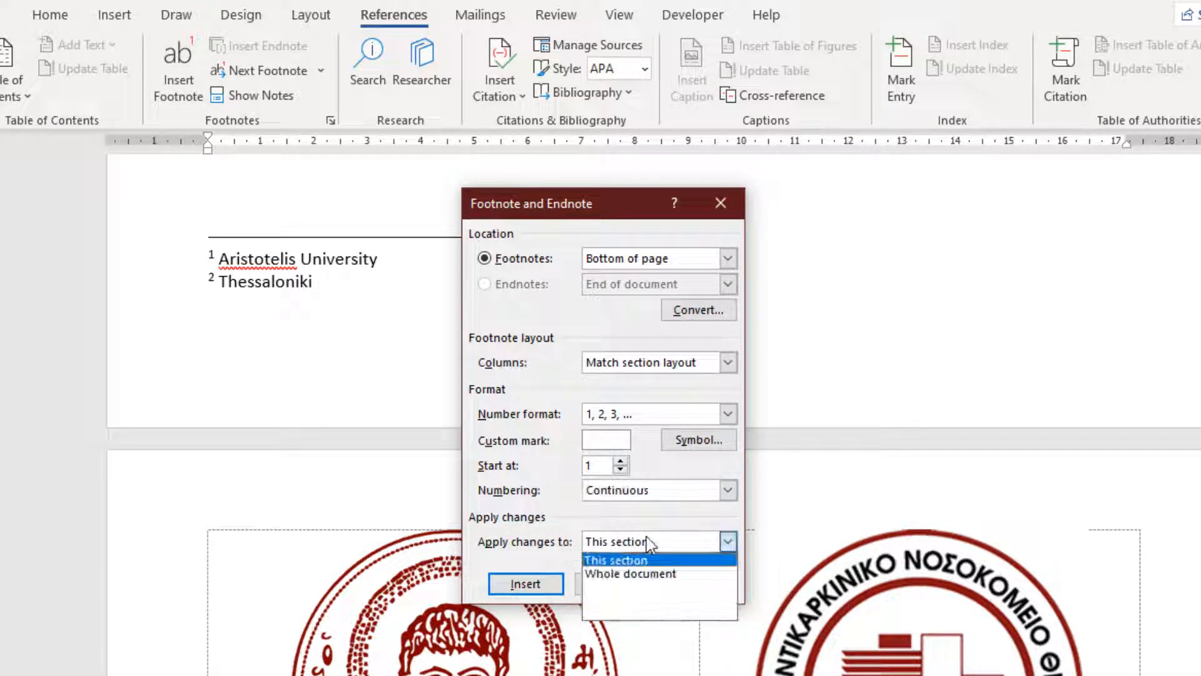
left_click(547, 466)
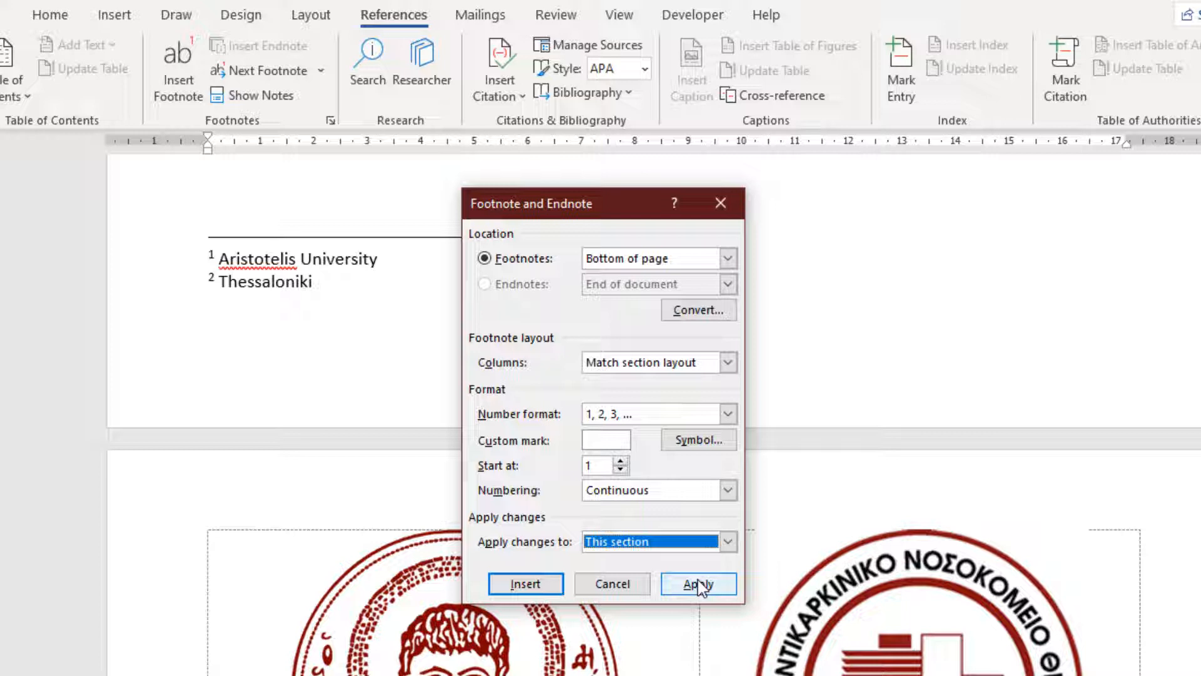
left_click(612, 583)
Preview the note text at both footnote reference marks in the title page table.
scroll(347, 290, "up", 2)
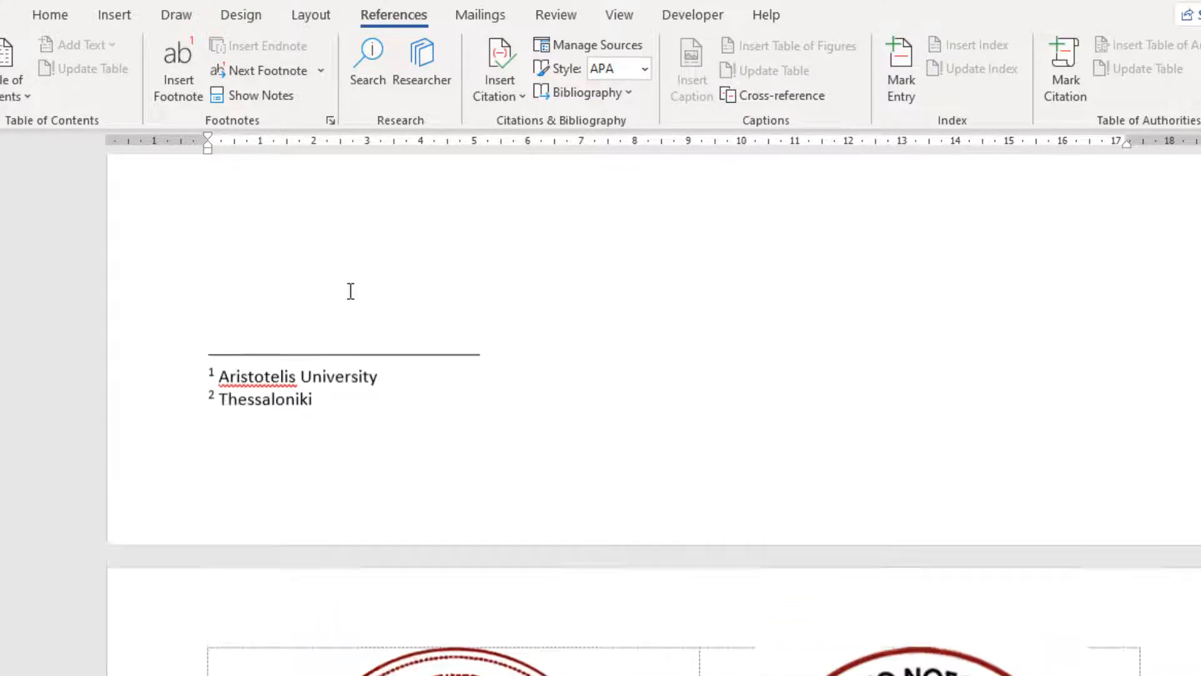
scroll(349, 291, "up", 10)
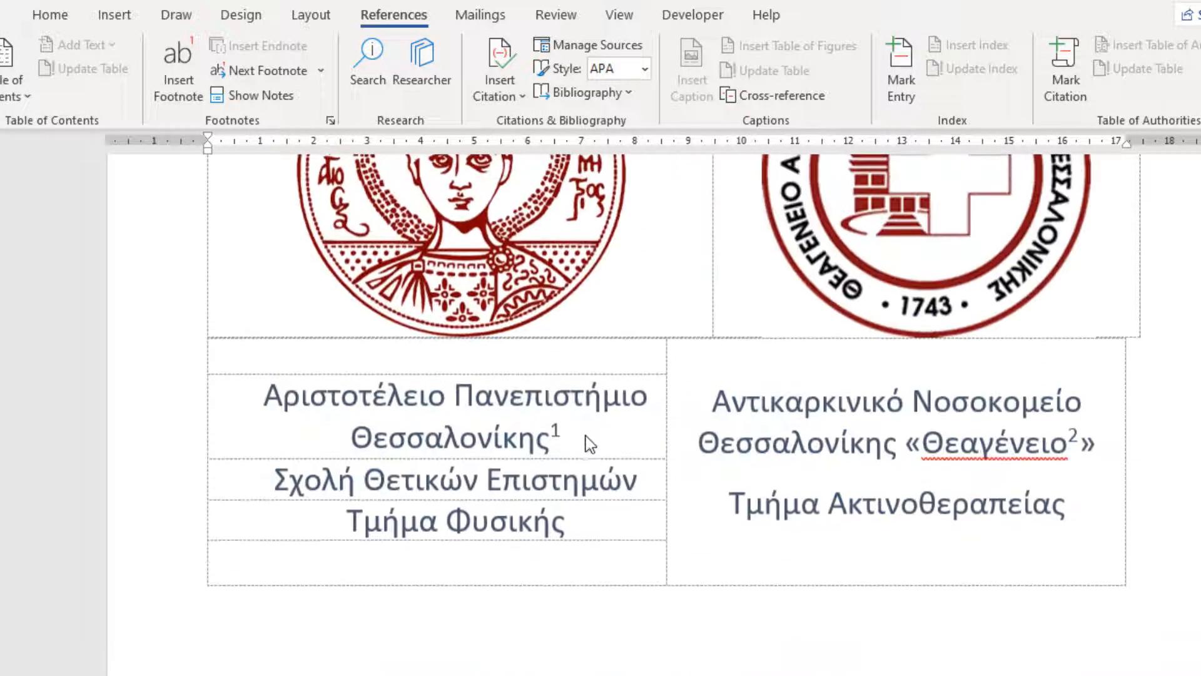
mouse_move(561, 429)
mouse_move(1074, 432)
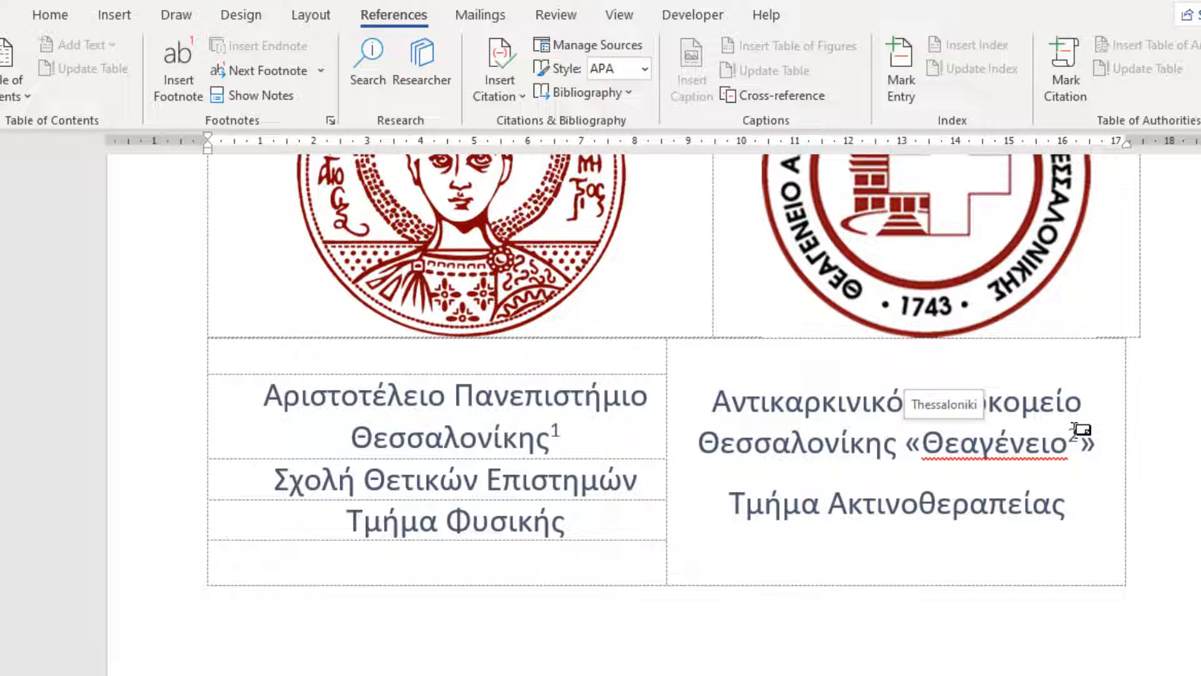